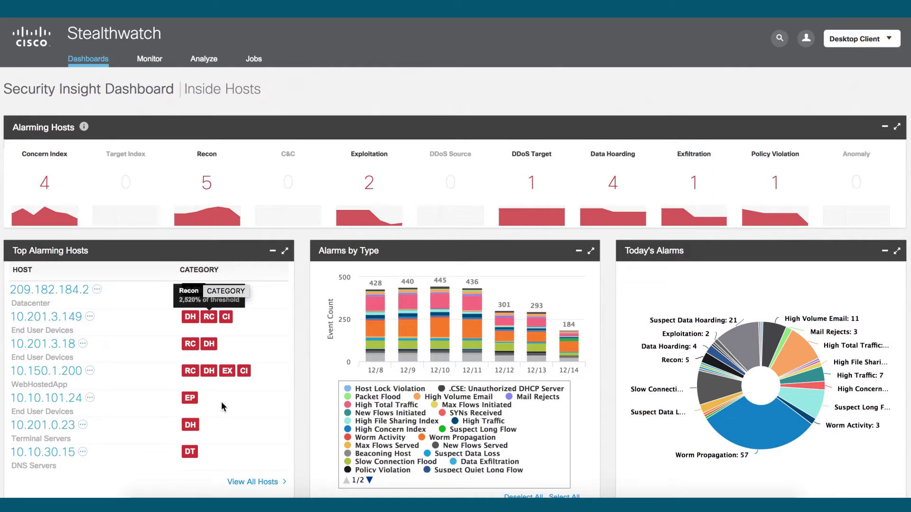
{"action": "scroll", "coordinate": [206, 285], "scroll_direction": "down", "scroll_amount": 5}
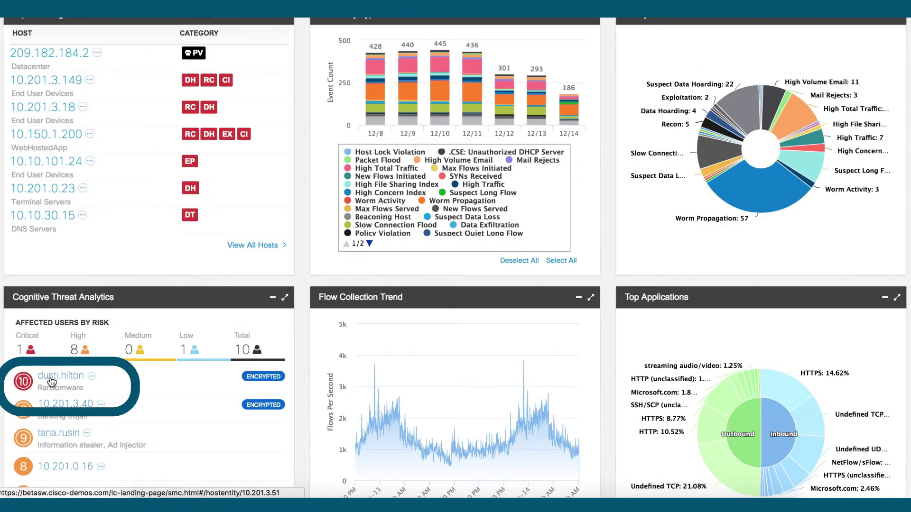
{"action": "left_click", "coordinate": [50, 377]}
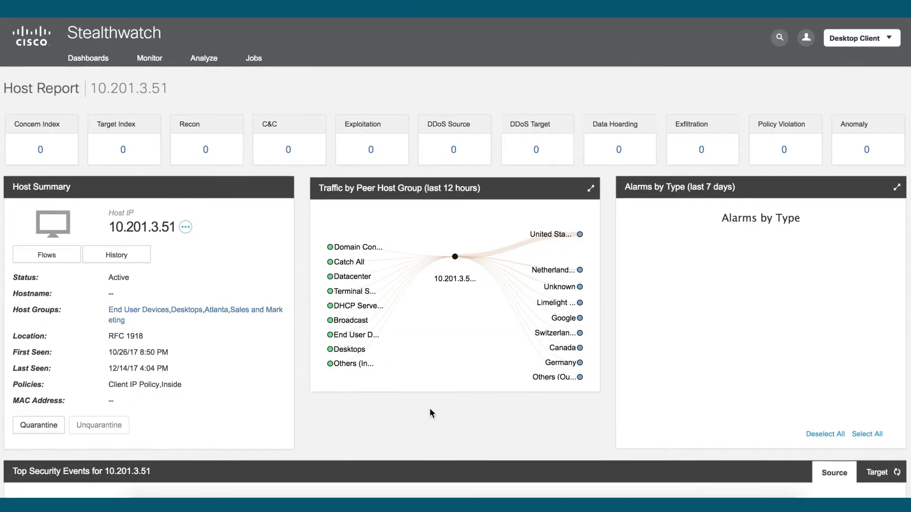
{"action": "scroll", "coordinate": [430, 410], "scroll_direction": "down", "scroll_amount": 1}
{"action": "scroll", "coordinate": [429, 408], "scroll_direction": "down", "scroll_amount": 1}
{"action": "scroll", "coordinate": [429, 408], "scroll_direction": "down", "scroll_amount": 2}
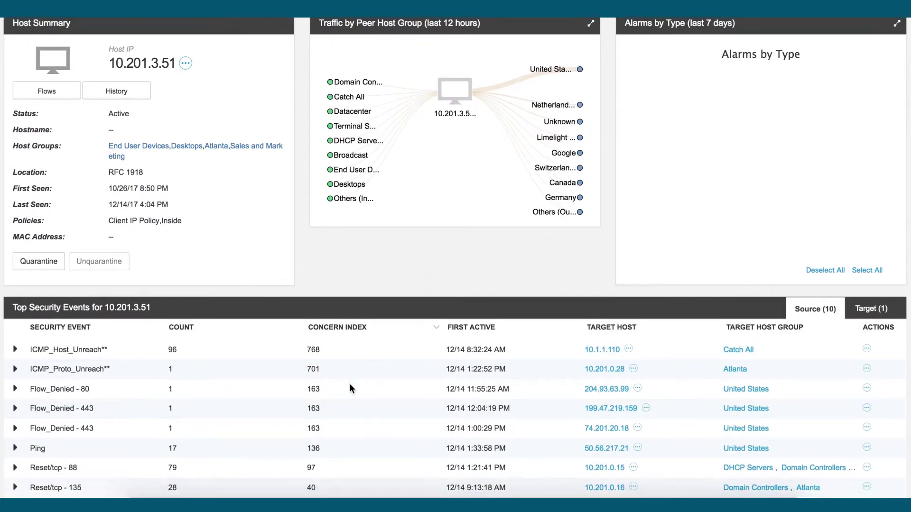
{"action": "scroll", "coordinate": [349, 389], "scroll_direction": "down", "scroll_amount": 2}
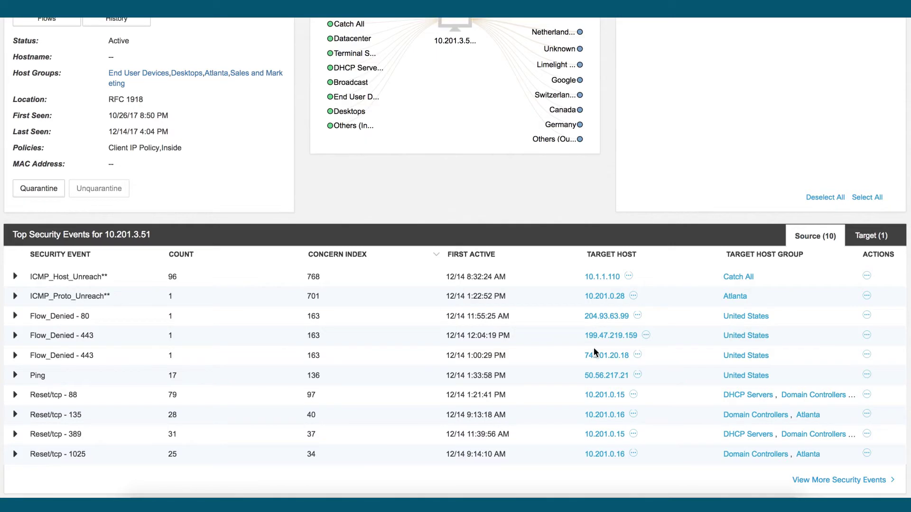
{"action": "scroll", "coordinate": [813, 238], "scroll_direction": "down", "scroll_amount": 2}
{"action": "scroll", "coordinate": [812, 238], "scroll_direction": "down", "scroll_amount": 2}
{"action": "scroll", "coordinate": [812, 242], "scroll_direction": "down", "scroll_amount": 1}
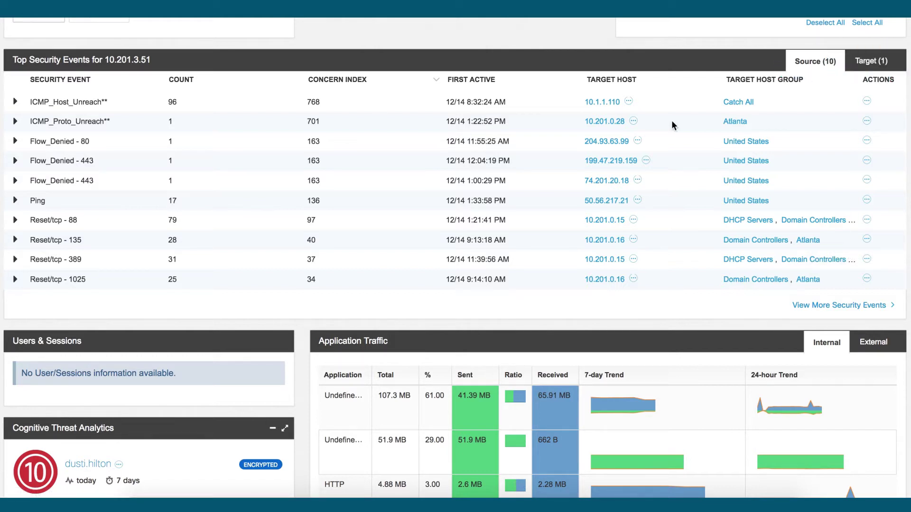
Step: Read the ICMP_Proto_Unreach event description and review its Top Reports options
{"action": "left_click", "coordinate": [29, 122]}
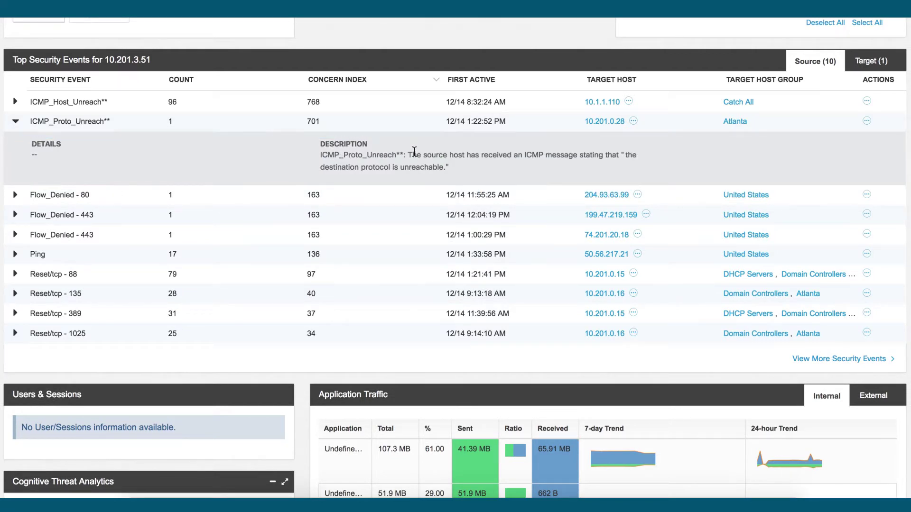
{"action": "mouse_move", "coordinate": [412, 154]}
{"action": "left_mouse_down"}
{"action": "mouse_move", "coordinate": [515, 166]}
{"action": "mouse_move", "coordinate": [524, 152]}
{"action": "mouse_move", "coordinate": [576, 166]}
{"action": "left_mouse_up"}
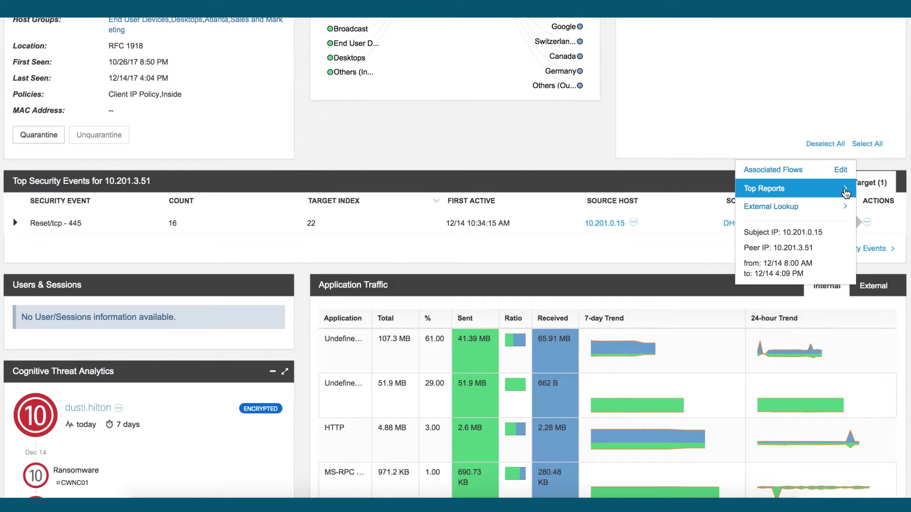
{"action": "left_click", "coordinate": [846, 193]}
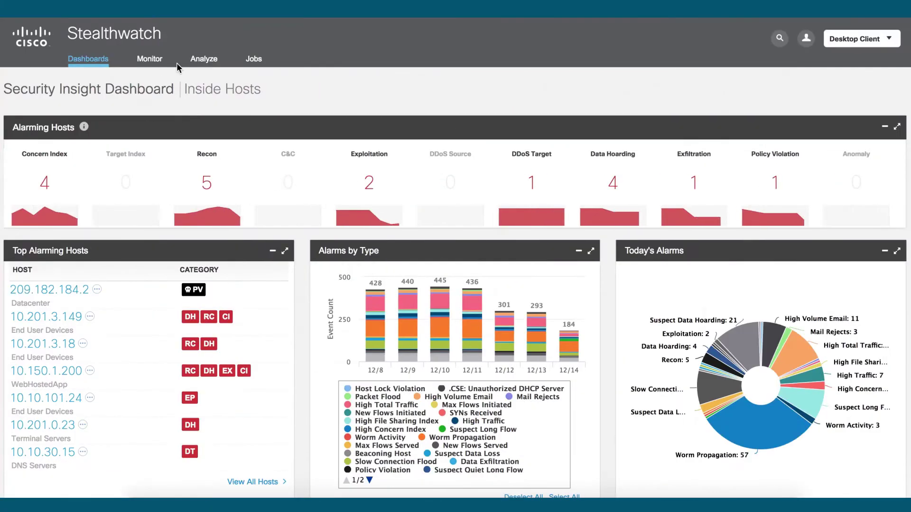
{"action": "left_click", "coordinate": [204, 60]}
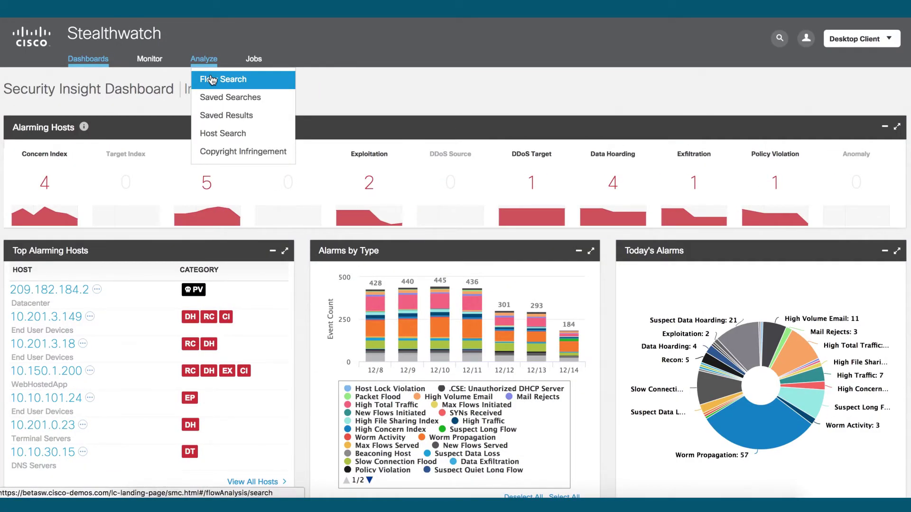
Step: Start a new Flow Search with 2,000 max records and reveal the Encryption criteria
{"action": "left_click", "coordinate": [212, 81]}
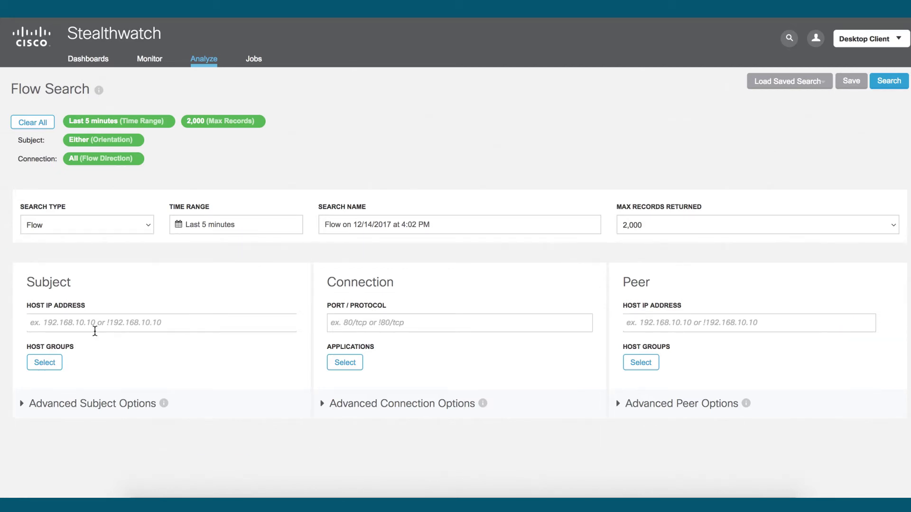
{"action": "left_click", "coordinate": [662, 226]}
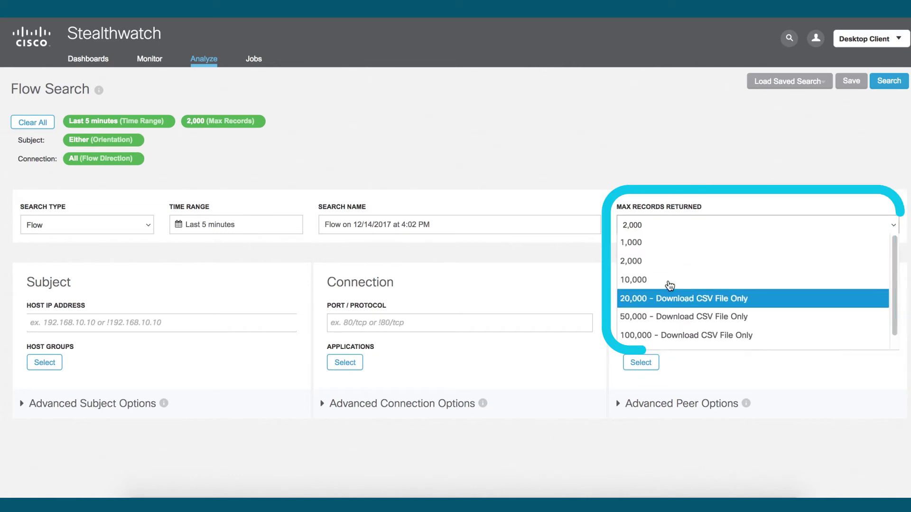
{"action": "left_click", "coordinate": [665, 261]}
{"action": "left_click", "coordinate": [324, 404]}
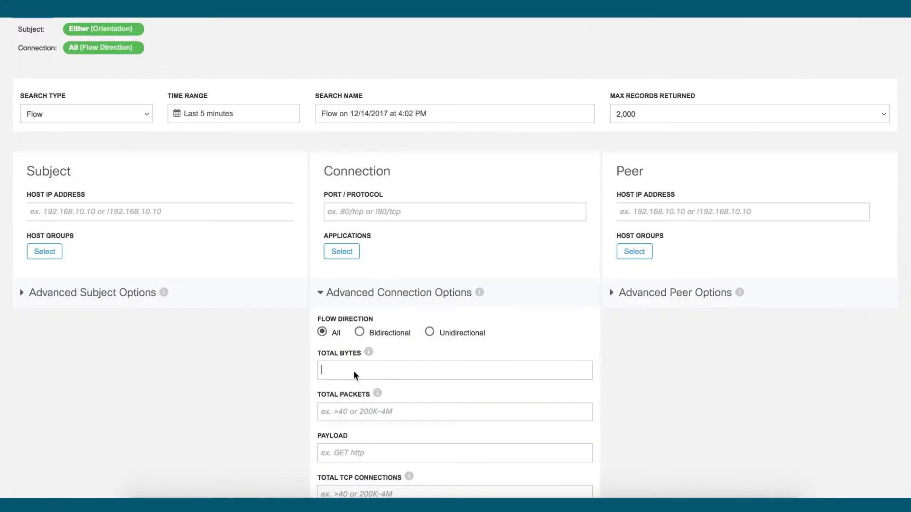
{"action": "scroll", "coordinate": [354, 370], "scroll_direction": "down", "scroll_amount": 5}
{"action": "left_click", "coordinate": [363, 359]}
{"action": "scroll", "coordinate": [375, 377], "scroll_direction": "down", "scroll_amount": 2}
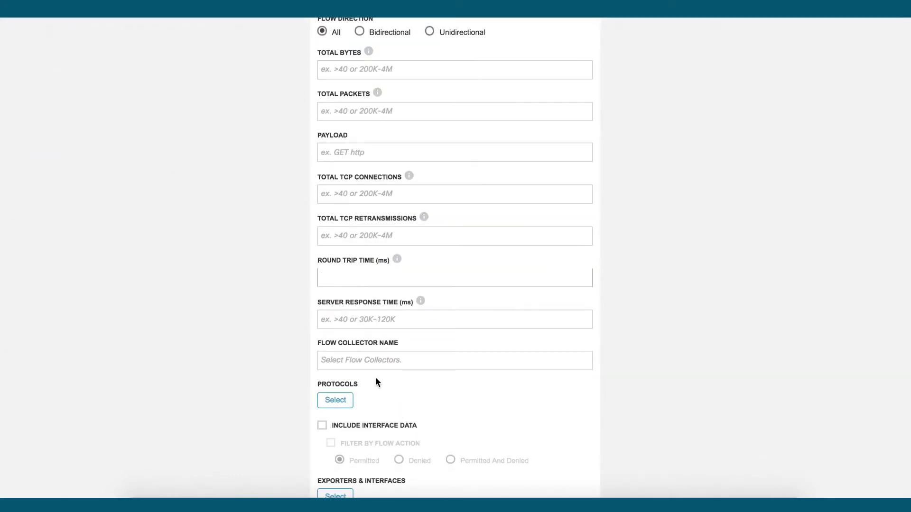
{"action": "scroll", "coordinate": [368, 398], "scroll_direction": "down", "scroll_amount": 3}
Step: Browse the Encryption dialog's MAC, key exchange, authentication and encryption algorithm value lists
{"action": "left_click", "coordinate": [338, 435]}
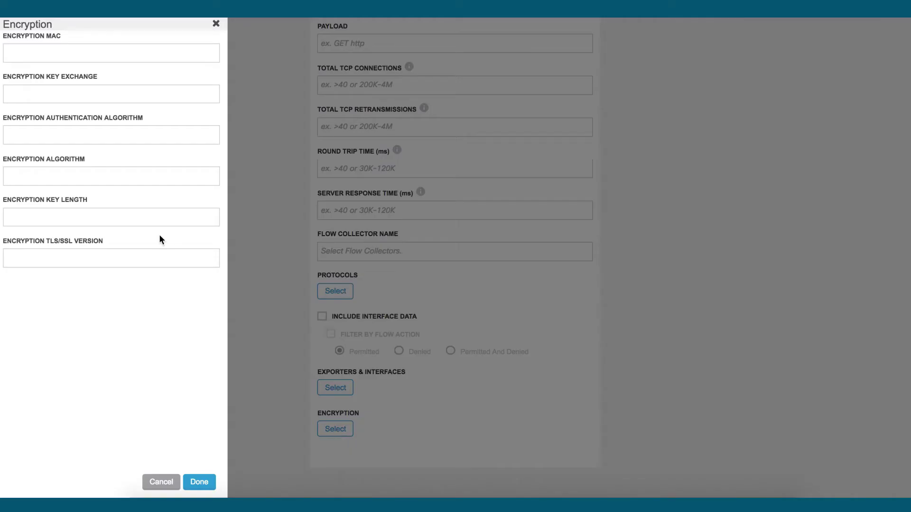
{"action": "left_click", "coordinate": [43, 53]}
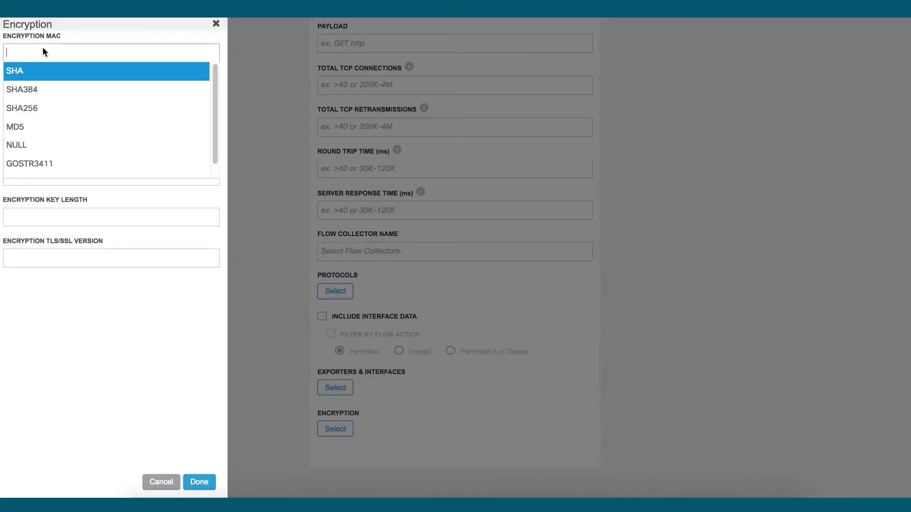
{"action": "scroll", "coordinate": [52, 149], "scroll_direction": "down", "scroll_amount": 1}
{"action": "scroll", "coordinate": [60, 124], "scroll_direction": "up", "scroll_amount": 2}
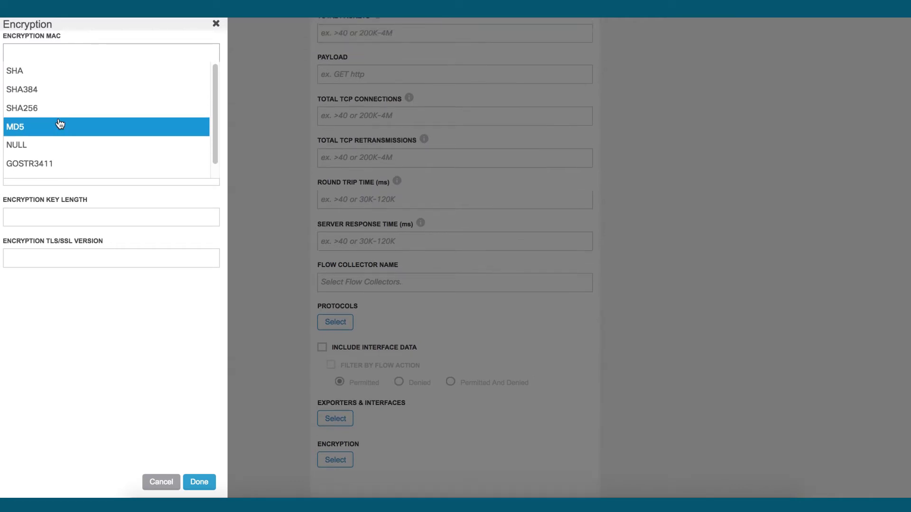
{"action": "left_click", "coordinate": [40, 49]}
{"action": "left_click", "coordinate": [36, 89]}
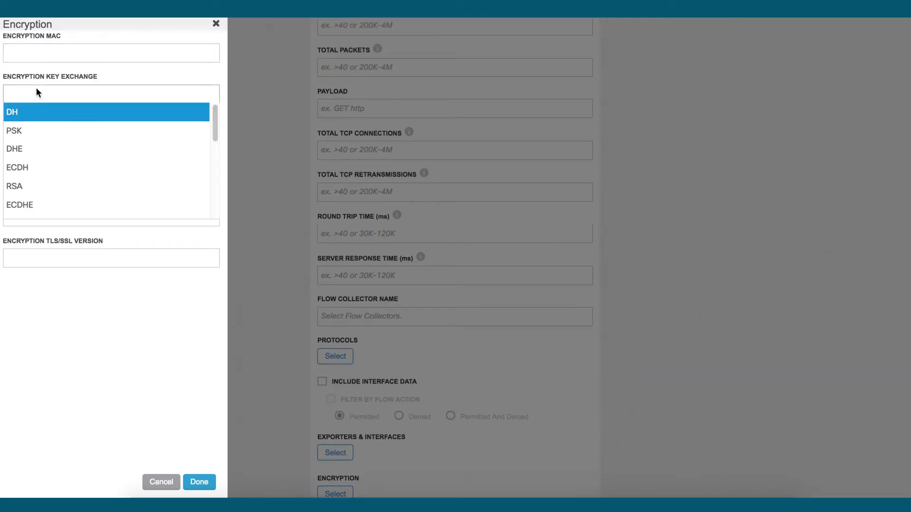
{"action": "left_click", "coordinate": [36, 88]}
{"action": "left_click", "coordinate": [33, 136]}
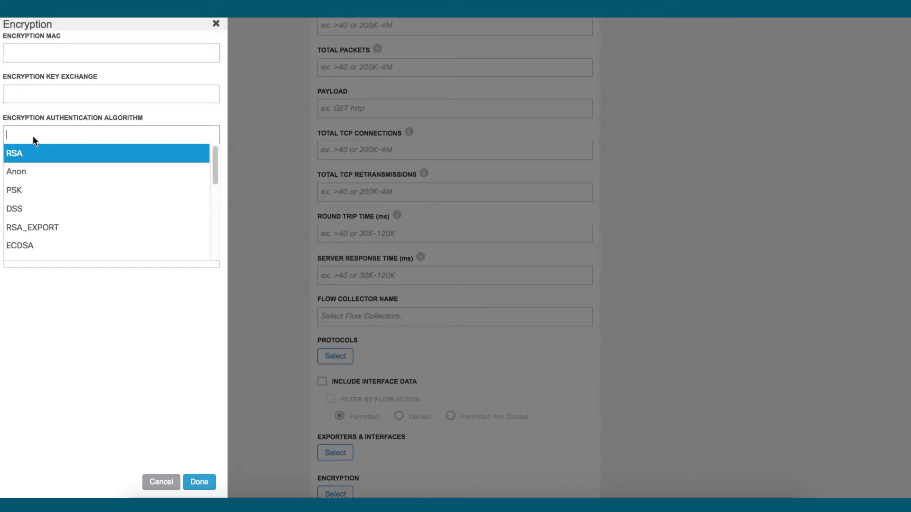
{"action": "left_click", "coordinate": [32, 136]}
{"action": "left_click", "coordinate": [31, 177]}
{"action": "left_click", "coordinate": [32, 179]}
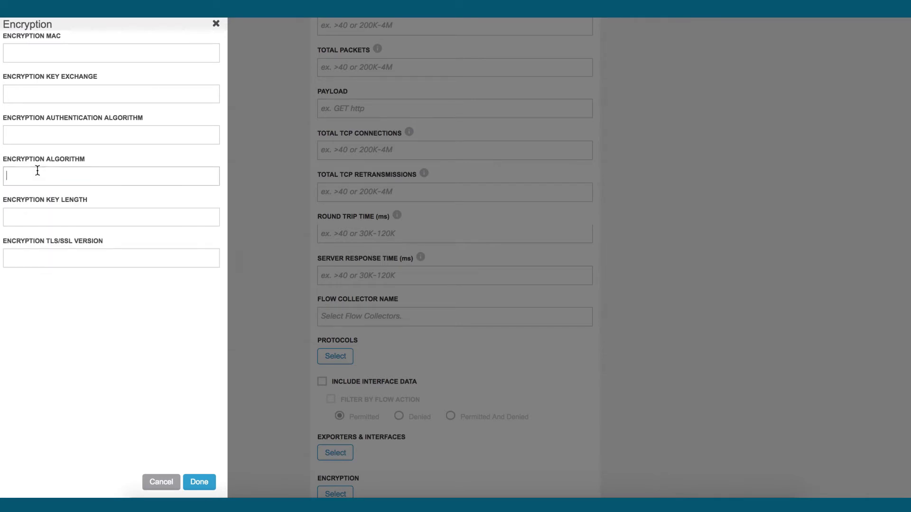
Step: Set the Encryption Authentication Algorithm to RSA and the time range to Last Hour
{"action": "left_click", "coordinate": [40, 217]}
{"action": "left_click", "coordinate": [37, 257]}
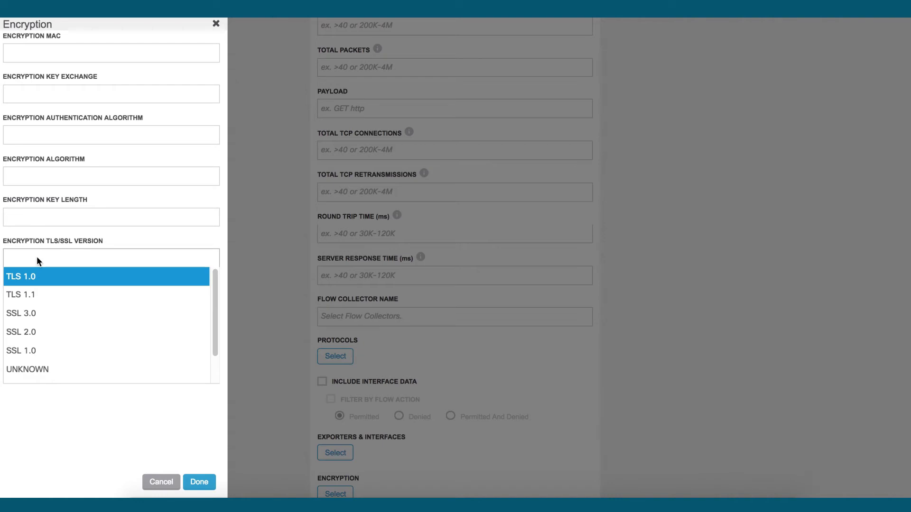
{"action": "left_click", "coordinate": [42, 195]}
{"action": "left_click", "coordinate": [42, 175]}
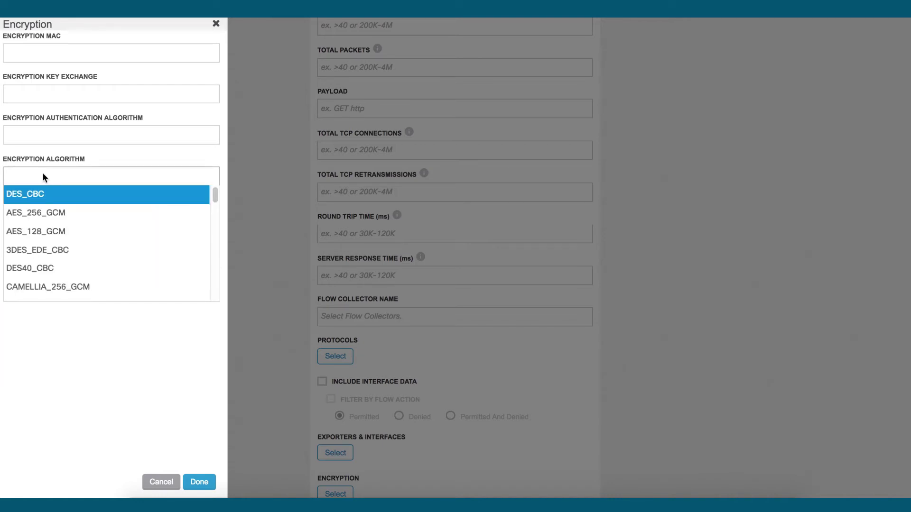
{"action": "left_click", "coordinate": [45, 135]}
{"action": "left_click", "coordinate": [43, 153]}
{"action": "left_click", "coordinate": [198, 482]}
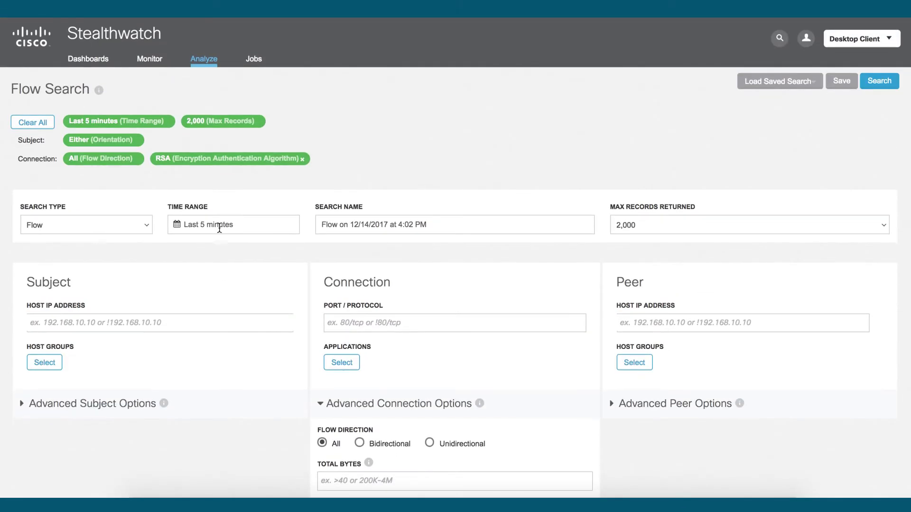
{"action": "left_click", "coordinate": [219, 228]}
{"action": "left_click", "coordinate": [206, 317]}
{"action": "scroll", "coordinate": [206, 320], "scroll_direction": "down", "scroll_amount": 1}
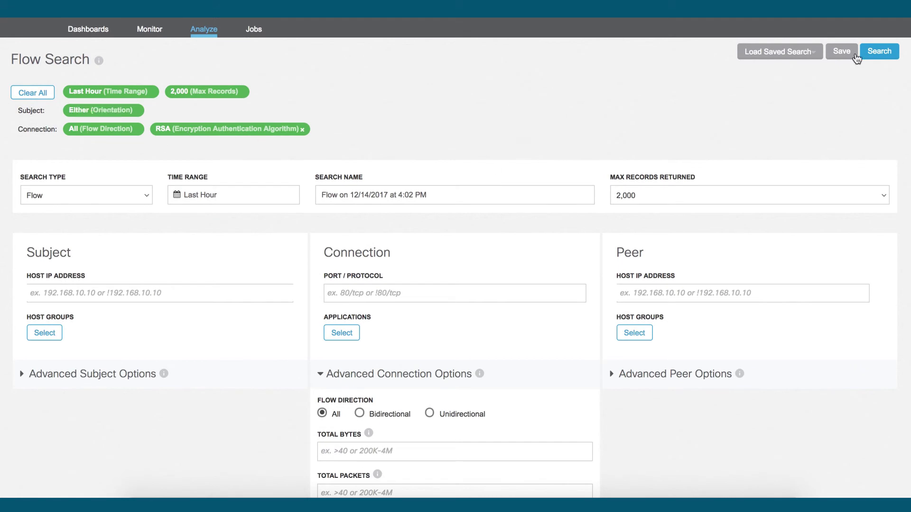
Step: Run the search, adjust columns for the 17 RSA flows, clear the Total Bytes filter, and view export options
{"action": "left_click", "coordinate": [885, 54]}
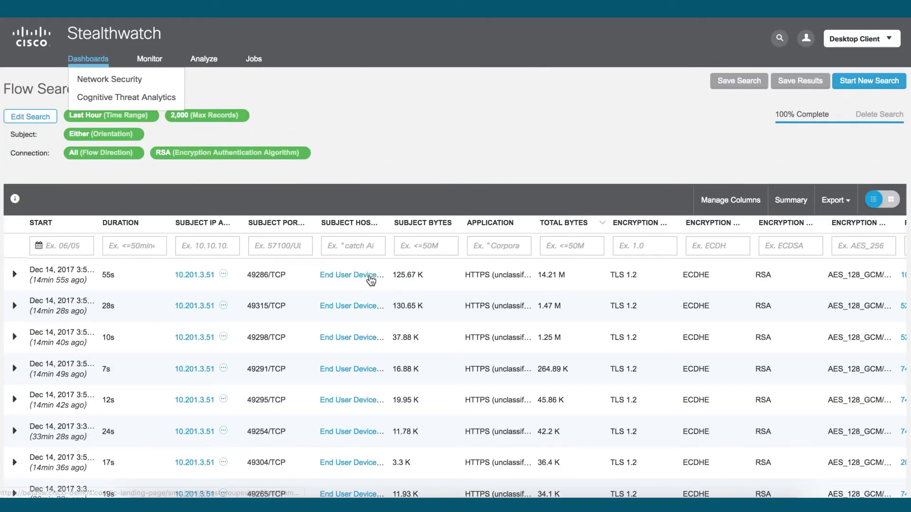
{"action": "scroll", "coordinate": [642, 430], "scroll_direction": "down", "scroll_amount": 1}
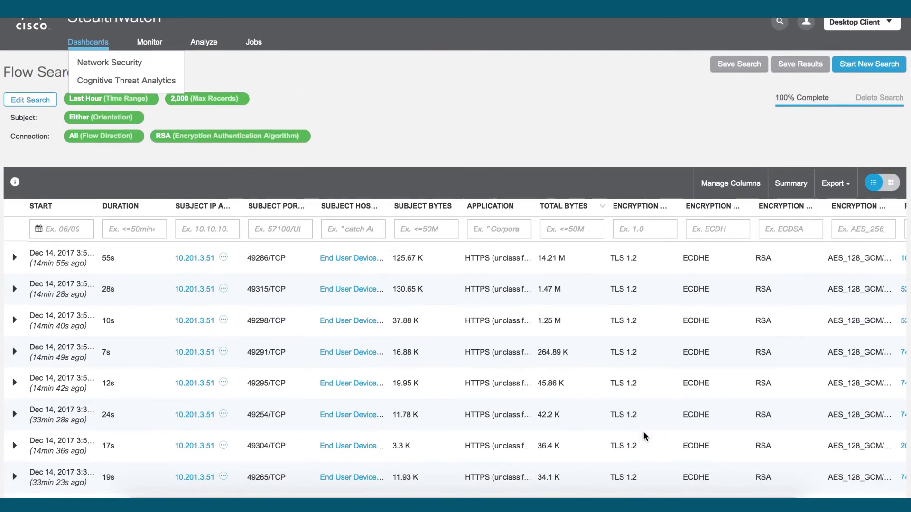
{"action": "scroll", "coordinate": [643, 431], "scroll_direction": "down", "scroll_amount": 1}
{"action": "scroll", "coordinate": [643, 430], "scroll_direction": "down", "scroll_amount": 1}
{"action": "scroll", "coordinate": [429, 371], "scroll_direction": "up", "scroll_amount": 3}
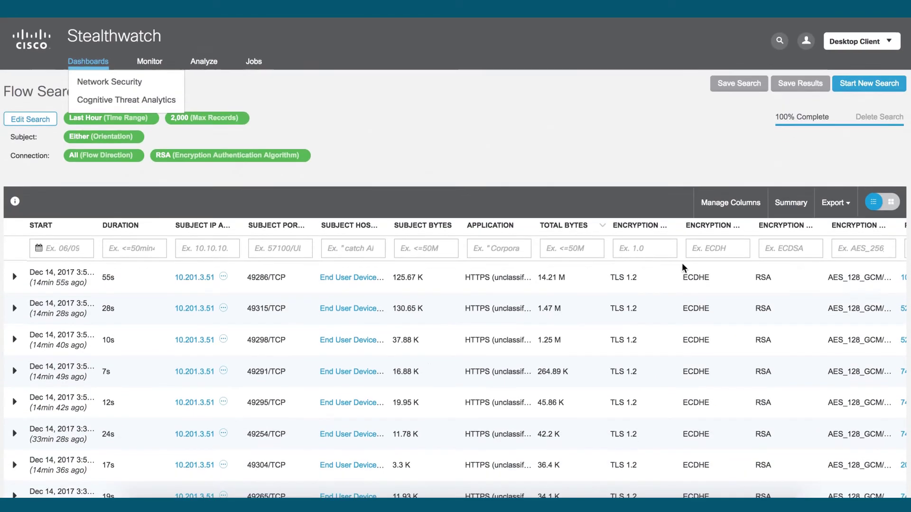
{"action": "left_click", "coordinate": [723, 200]}
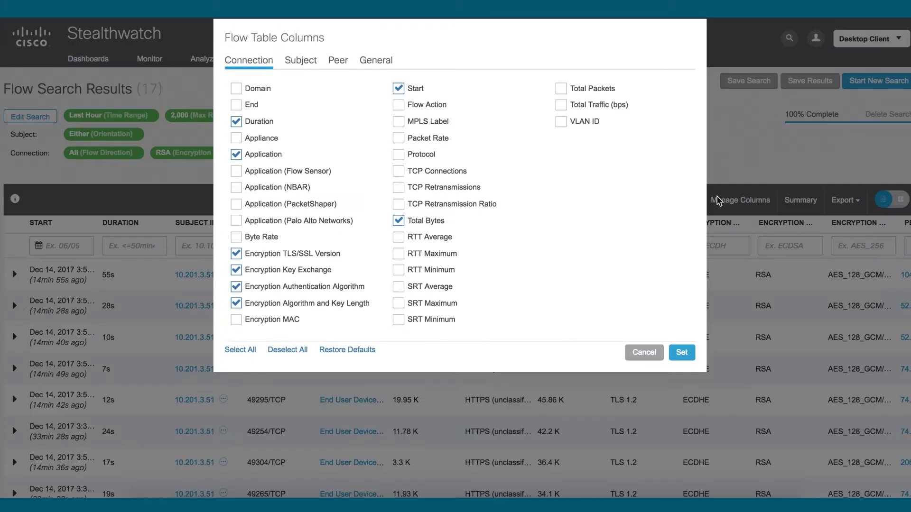
{"action": "left_click", "coordinate": [300, 69]}
{"action": "left_click", "coordinate": [338, 69]}
{"action": "left_click", "coordinate": [267, 69]}
{"action": "left_click", "coordinate": [680, 363]}
{"action": "scroll", "coordinate": [665, 368], "scroll_direction": "right", "scroll_amount": 5}
{"action": "scroll", "coordinate": [365, 280], "scroll_direction": "right", "scroll_amount": 2}
{"action": "scroll", "coordinate": [349, 270], "scroll_direction": "left", "scroll_amount": 5}
{"action": "scroll", "coordinate": [250, 306], "scroll_direction": "right", "scroll_amount": 4}
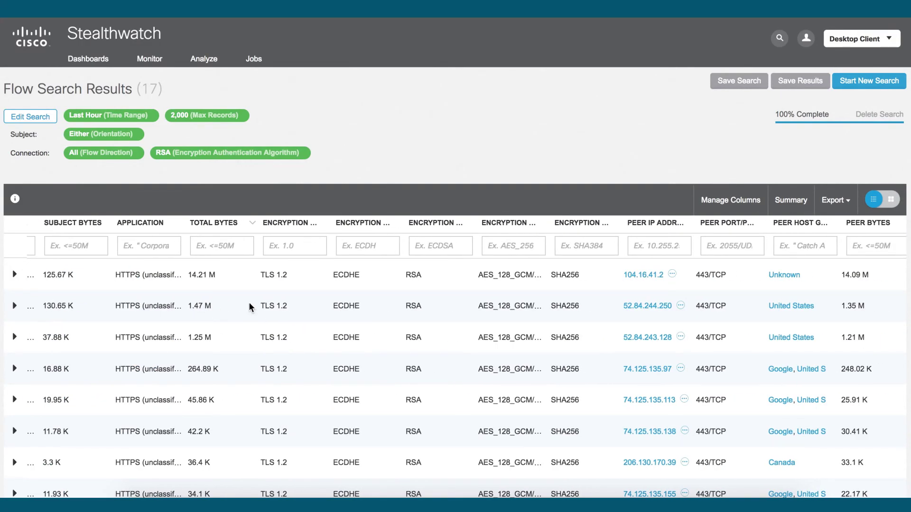
{"action": "scroll", "coordinate": [427, 285], "scroll_direction": "left", "scroll_amount": 4}
{"action": "scroll", "coordinate": [554, 227], "scroll_direction": "down", "scroll_amount": 1}
{"action": "type", "text": ">"}
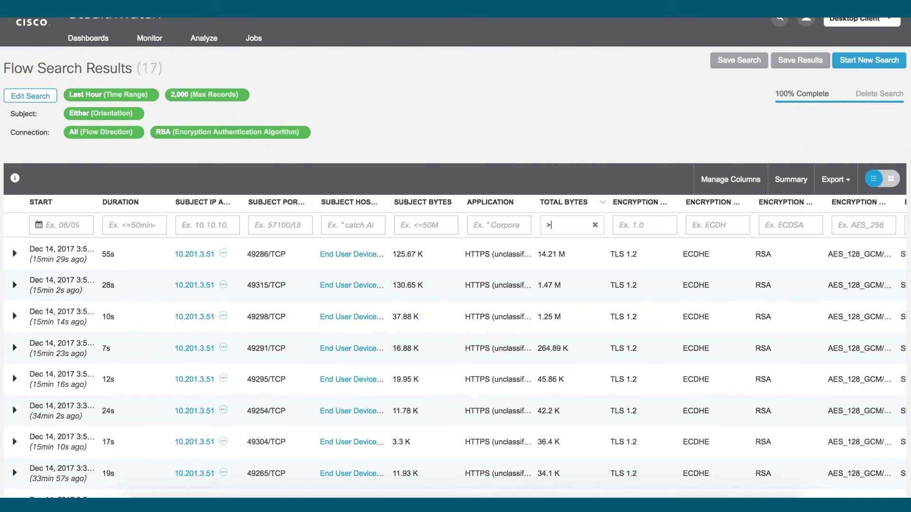
{"action": "type", "text": "1."}
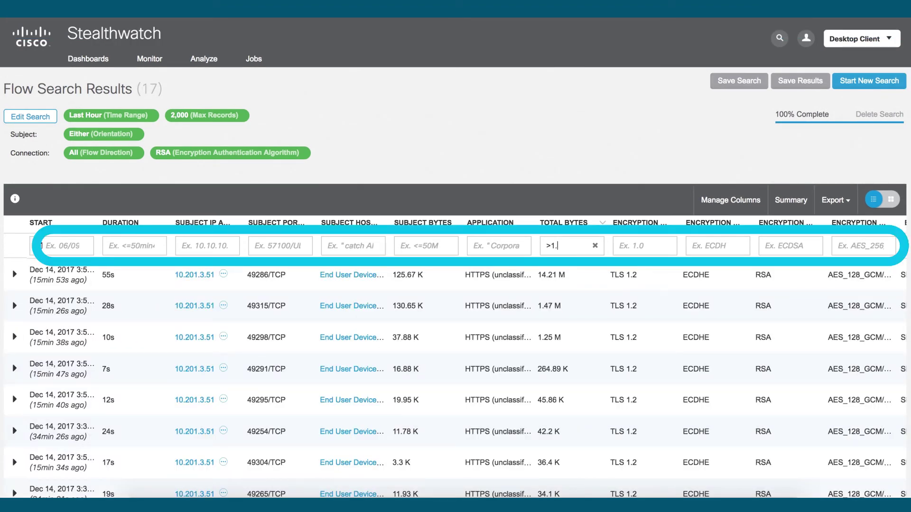
{"action": "type", "text": "25"}
{"action": "type", "text": "M"}
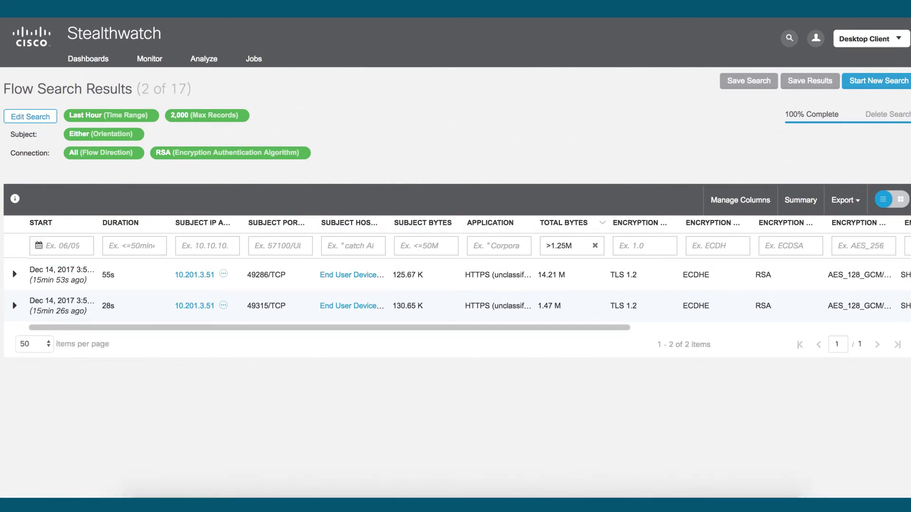
{"action": "left_click", "coordinate": [595, 245]}
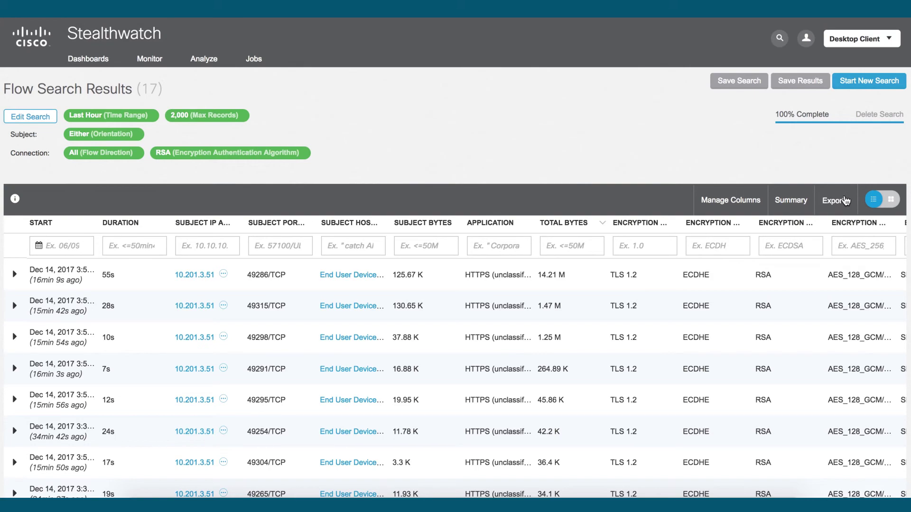
{"action": "left_click", "coordinate": [845, 201]}
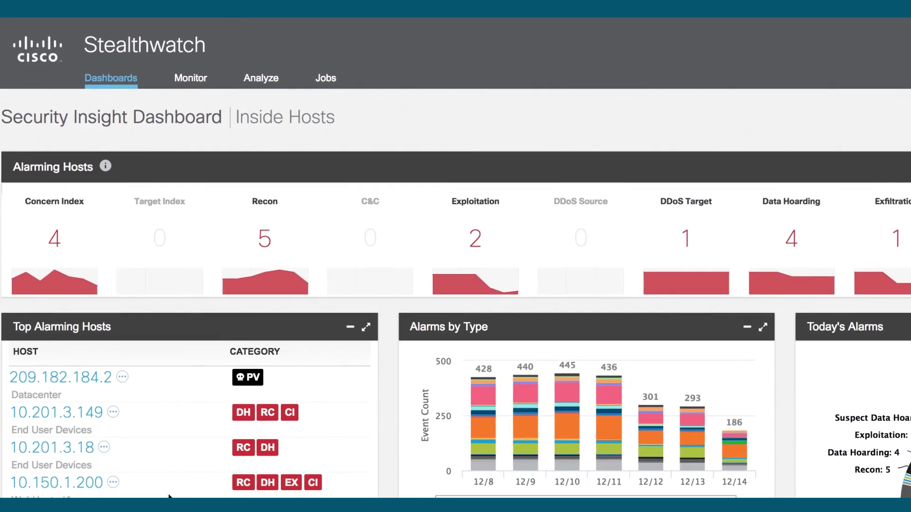
{"action": "scroll", "coordinate": [161, 474], "scroll_direction": "down", "scroll_amount": 5}
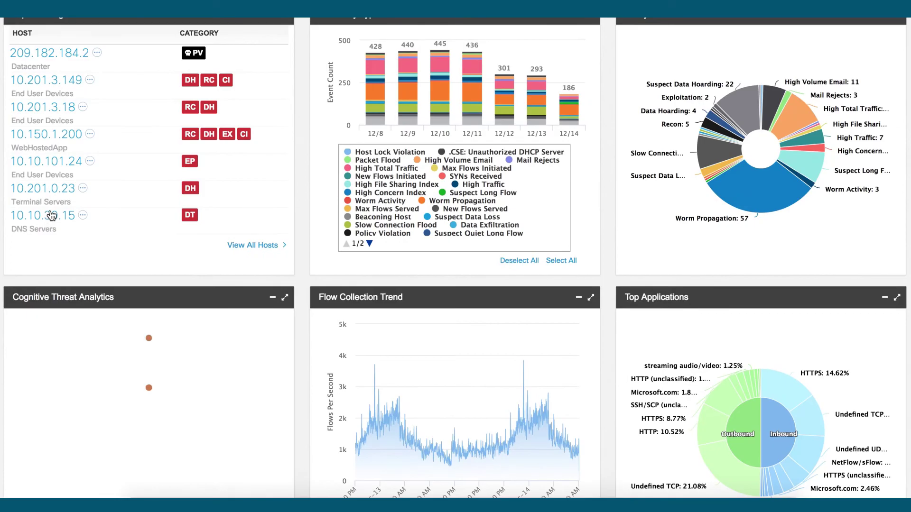
{"action": "scroll", "coordinate": [850, 345], "scroll_direction": "up", "scroll_amount": 6}
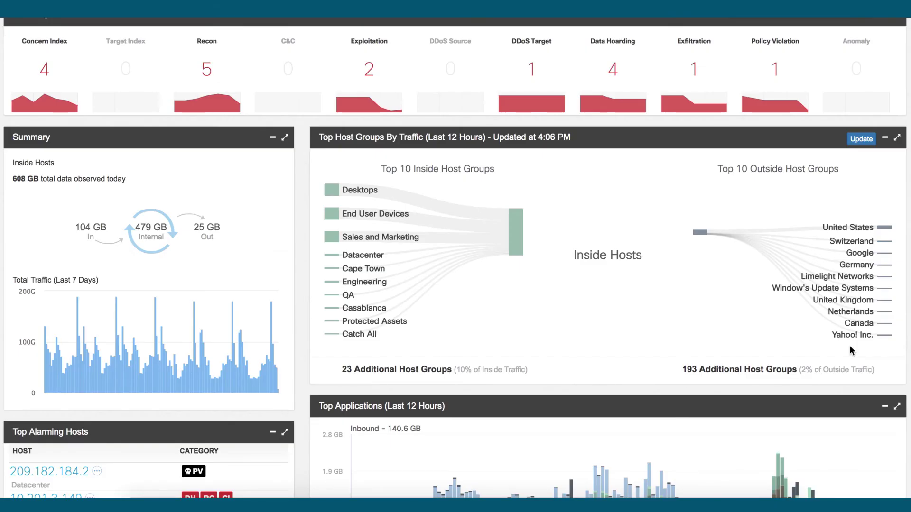
{"action": "scroll", "coordinate": [850, 346], "scroll_direction": "up", "scroll_amount": 3}
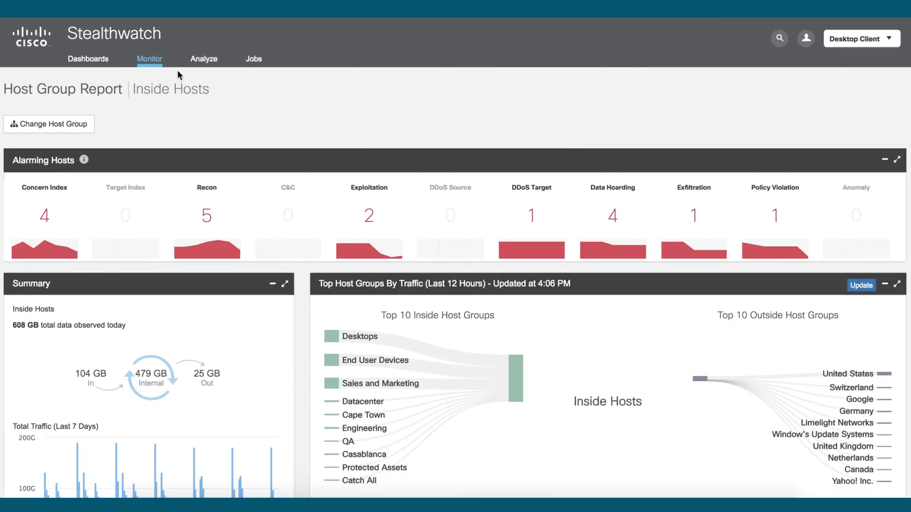
{"action": "mouse_move", "coordinate": [149, 59]}
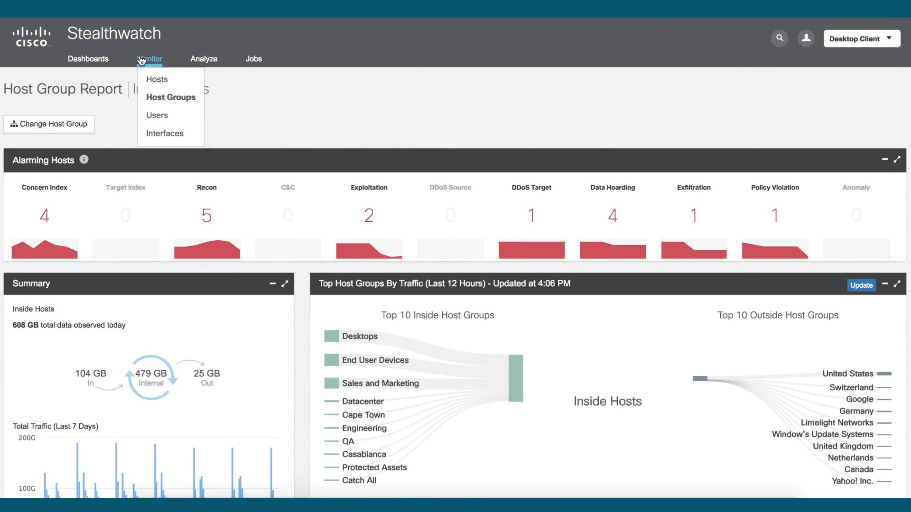
Step: Open Monitor > Interfaces to list utilization for all 102 interfaces
{"action": "left_click", "coordinate": [168, 136]}
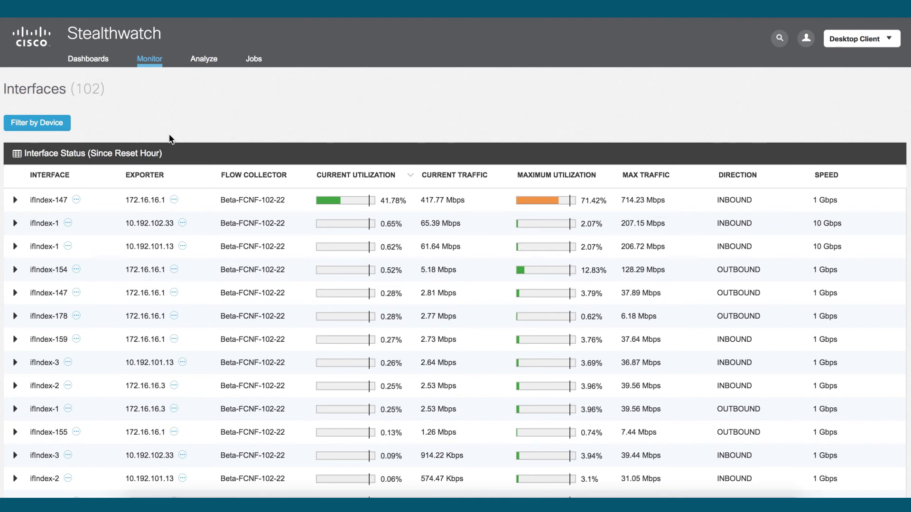
Step: Expand ifIndex-147, chart packets per second, and open the flow menu for the SSH/SCP bar
{"action": "left_click", "coordinate": [15, 201]}
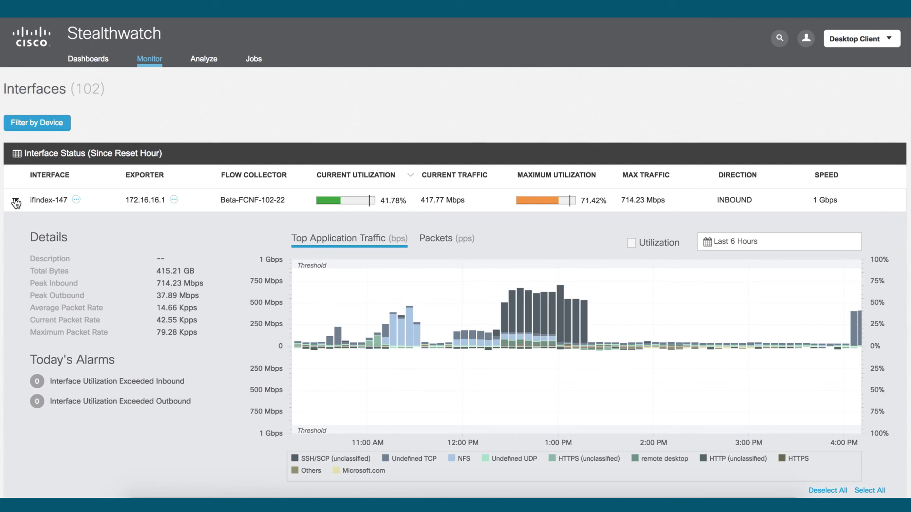
{"action": "left_click", "coordinate": [447, 248]}
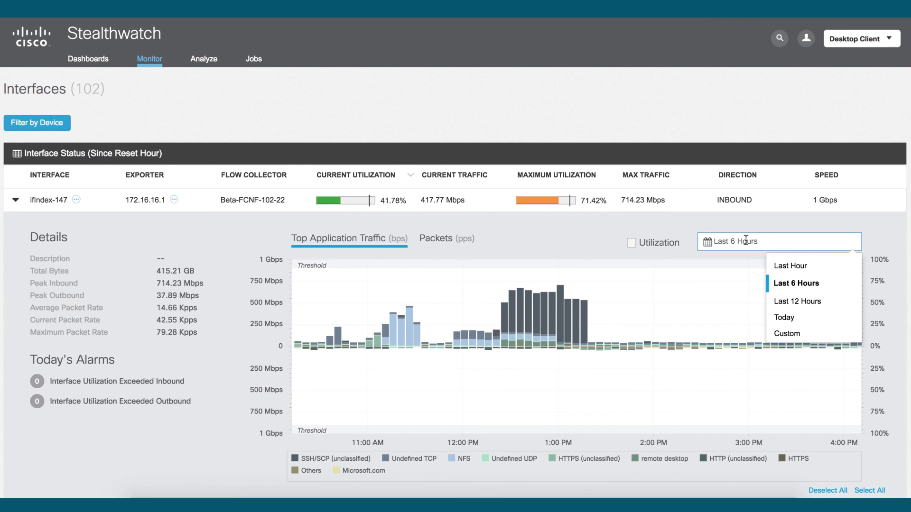
{"action": "left_click", "coordinate": [559, 303]}
{"action": "mouse_move", "coordinate": [462, 268]}
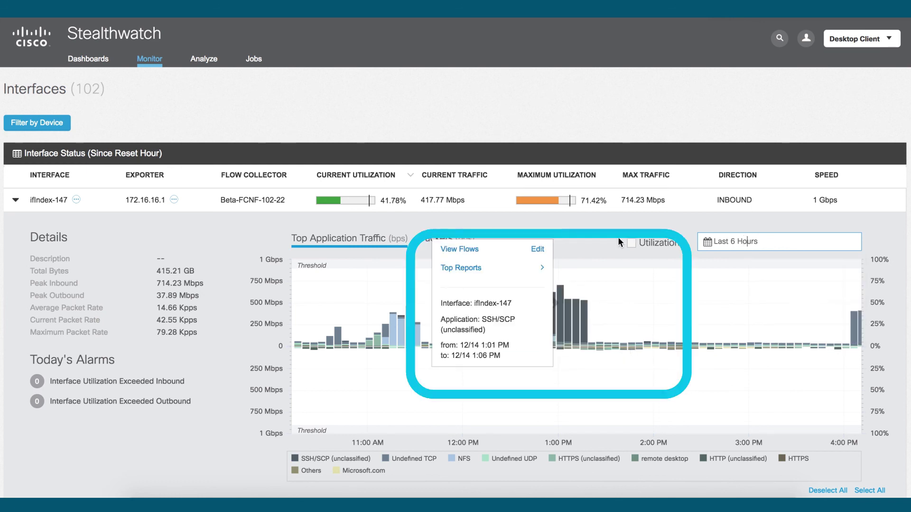